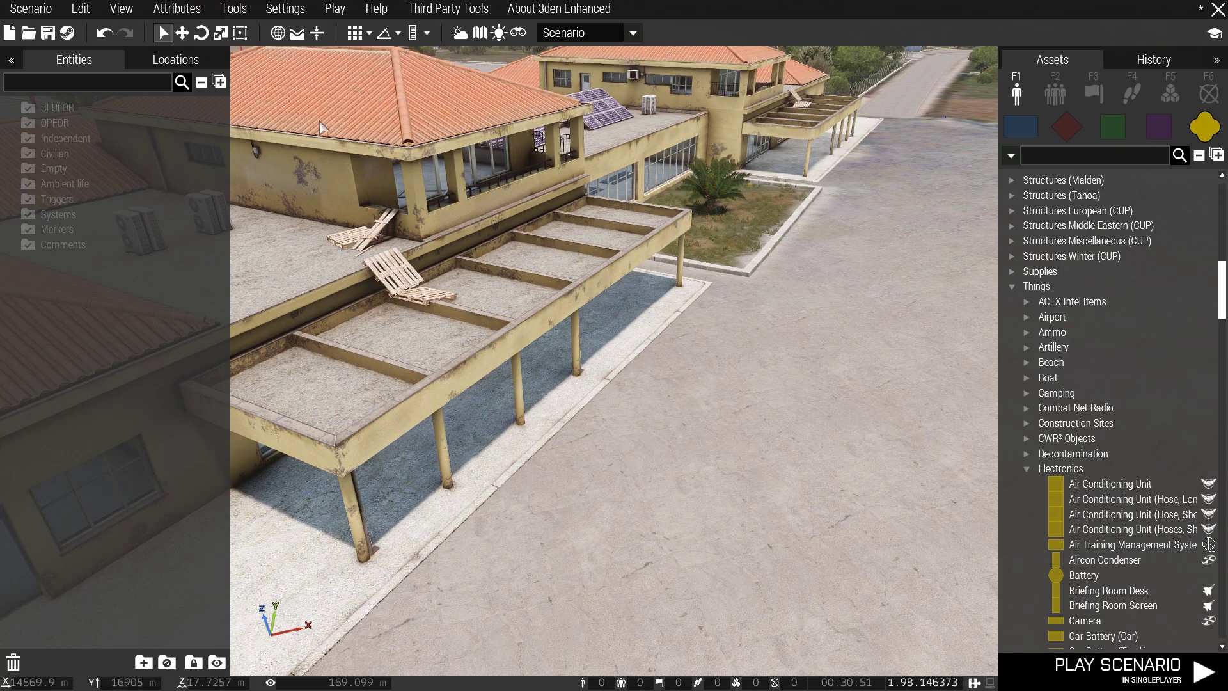
# - Place an Air Conditioning Unit from the Electronics objects on the open pavement and reposition it slightly farther from the canopy
pyautogui.moveTo(1127, 505)
pyautogui.click(1110, 484)
pyautogui.click(686, 496)
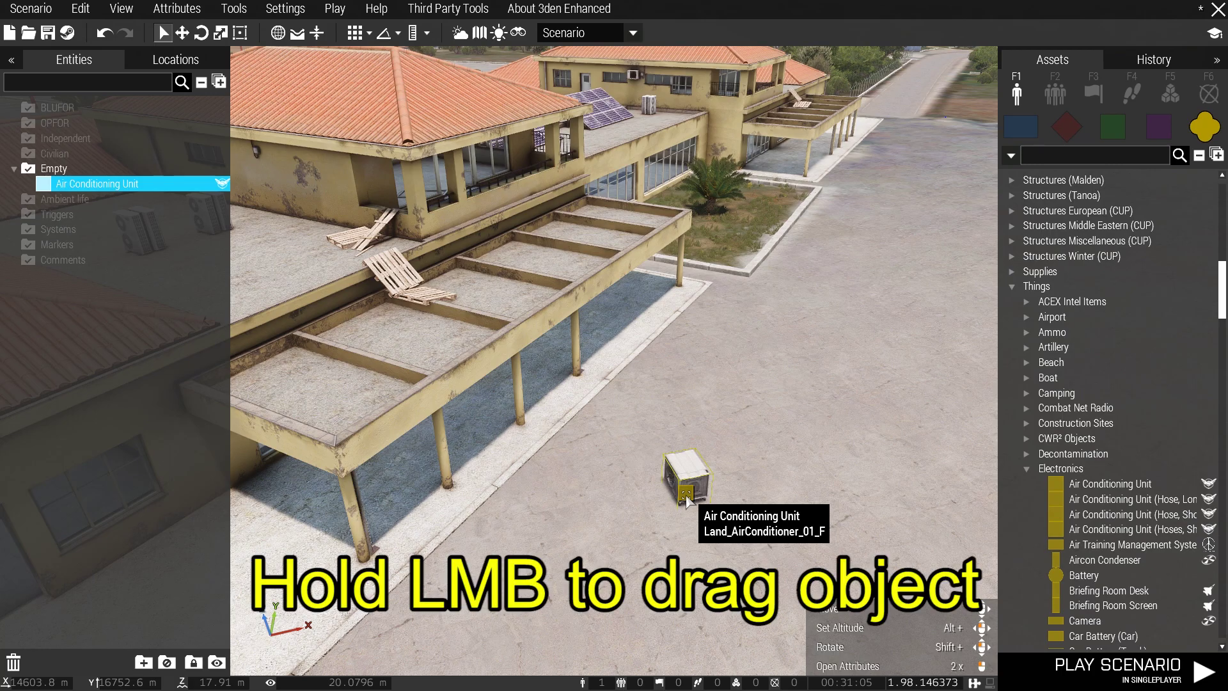
pyautogui.moveTo(687, 500); pyautogui.dragTo(717, 511)
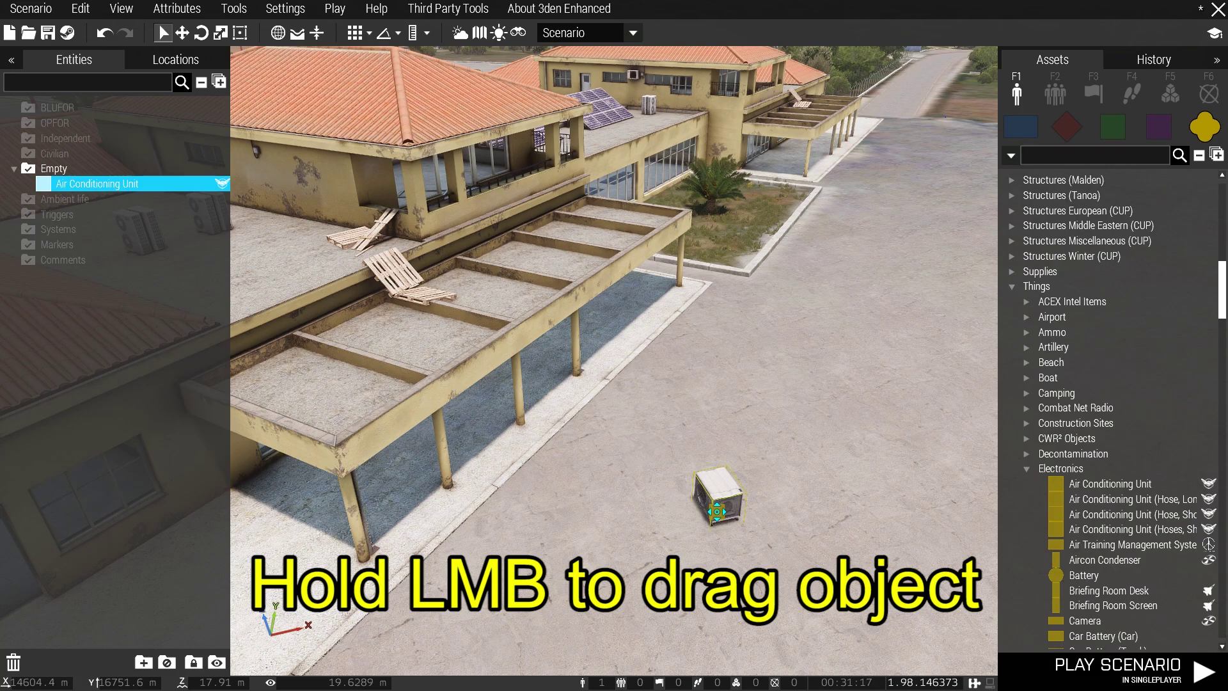
pyautogui.moveTo(717, 511); pyautogui.dragTo(753, 469)
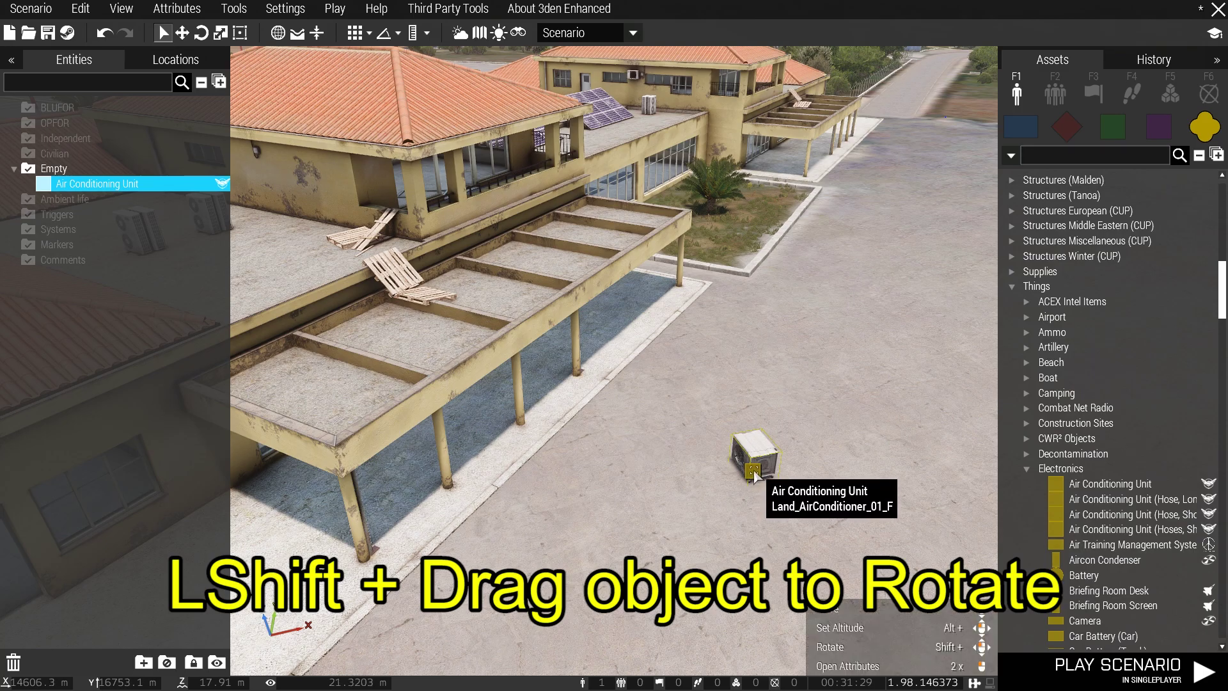
# - Rotate the air conditioning unit in place on the pavement, swinging its facing direction from one side to the other
pyautogui.keyDown('shift'); pyautogui.moveTo(754, 473); pyautogui.dragTo(653, 560); pyautogui.keyUp('shift')
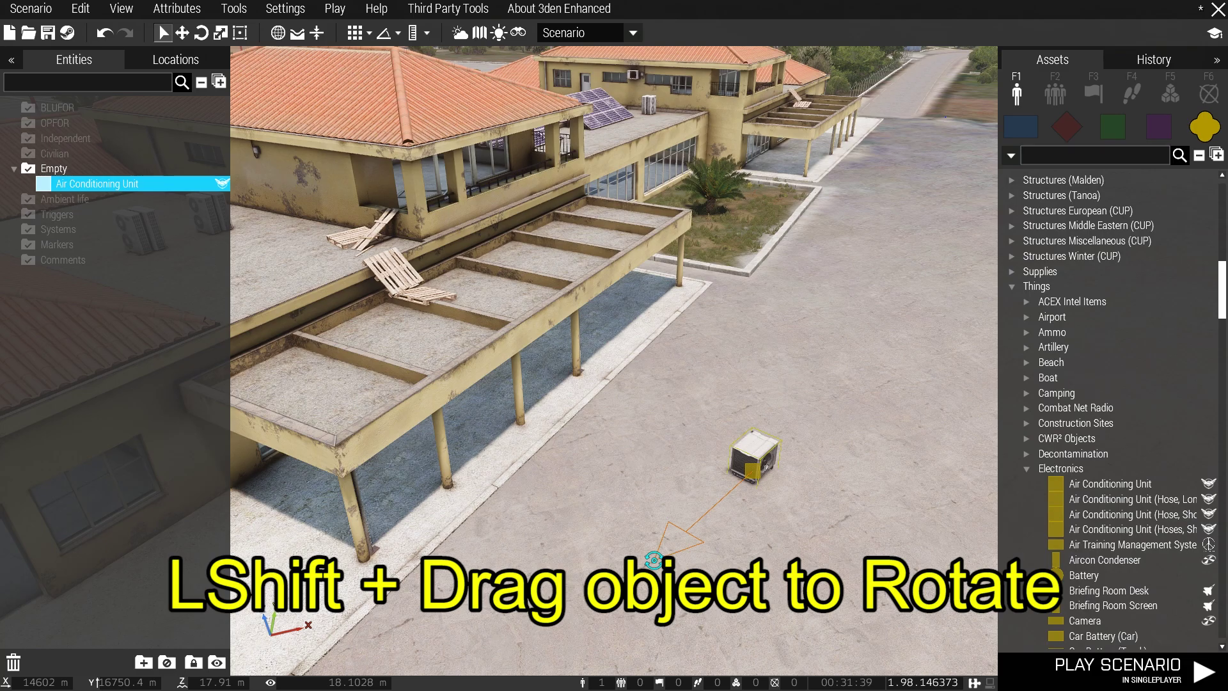
pyautogui.keyDown('shift'); pyautogui.moveTo(653, 560); pyautogui.dragTo(931, 358); pyautogui.keyUp('shift')
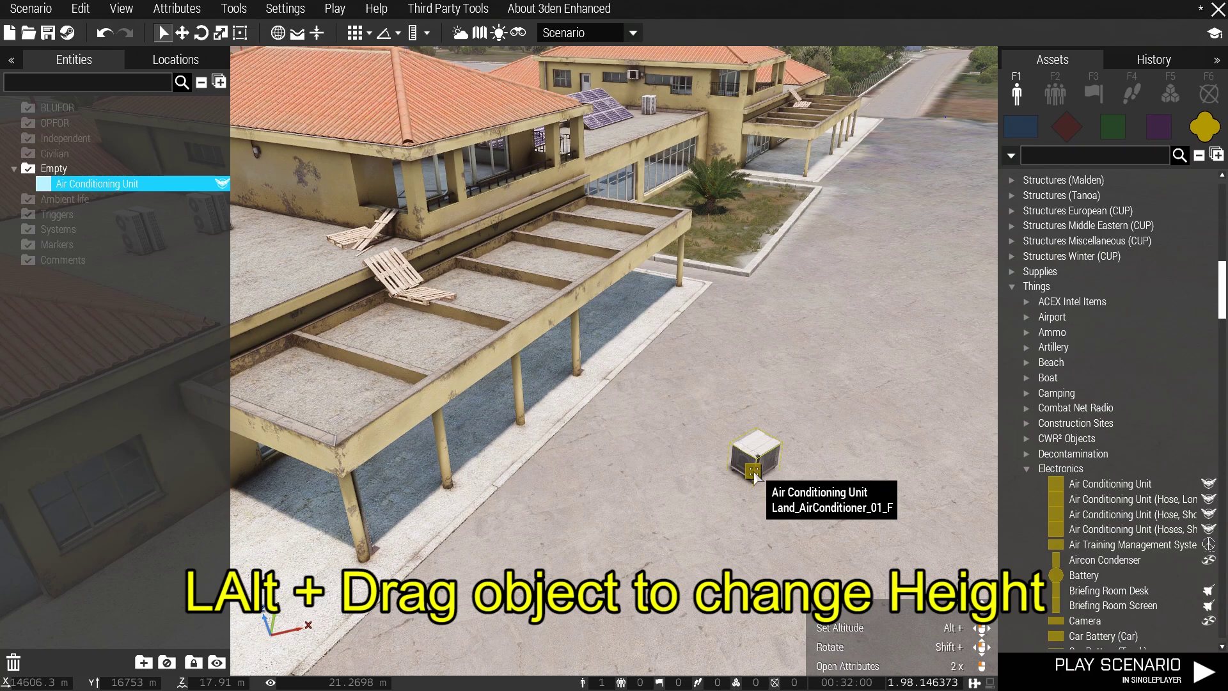
# - Raise the air conditioning unit above the pavement, shift it sideways in the air, and lower it back to the ground
pyautogui.keyDown('alt'); pyautogui.moveTo(754, 476); pyautogui.dragTo(763, 354); pyautogui.keyUp('alt')
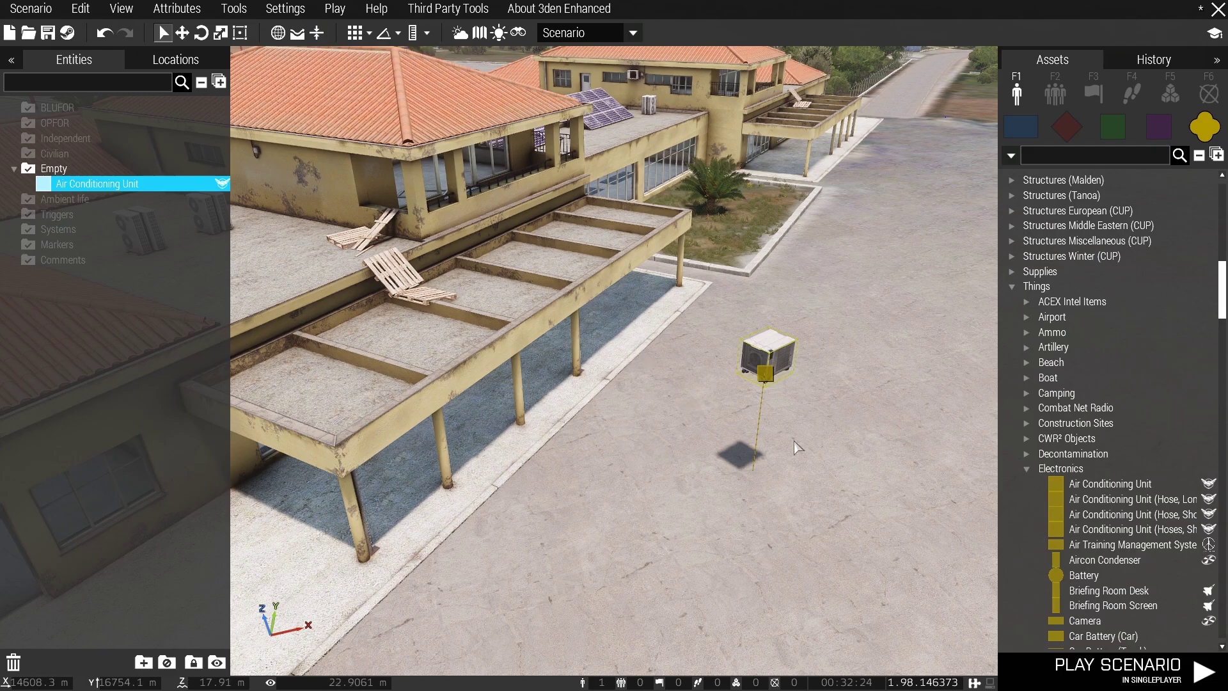
pyautogui.moveTo(765, 378); pyautogui.dragTo(736, 377)
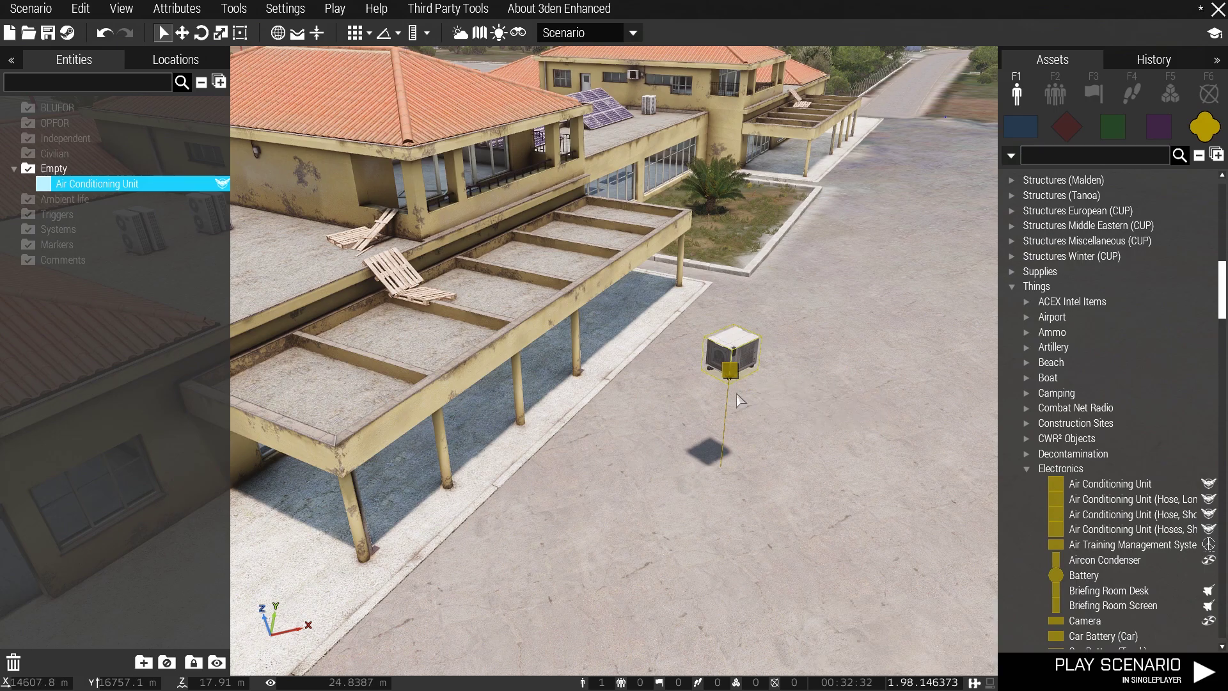
pyautogui.moveTo(730, 369); pyautogui.dragTo(708, 449)
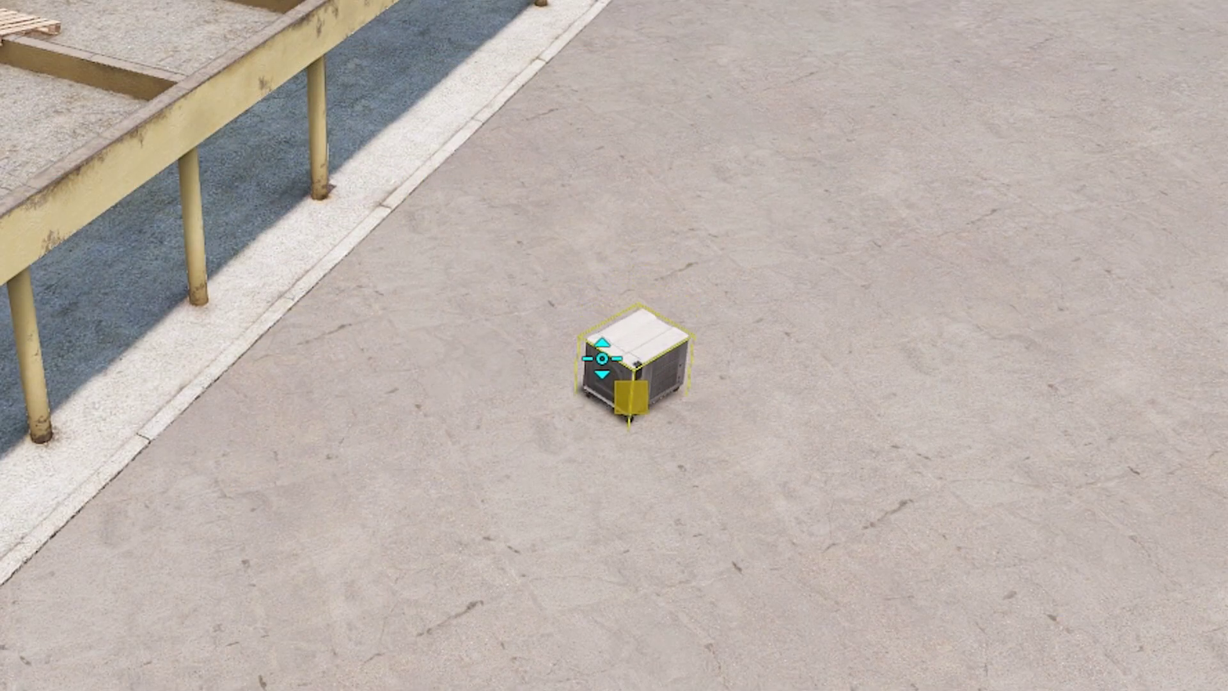
pyautogui.moveTo(602, 359)
pyautogui.keyDown('alt'); pyautogui.mouseDown()
pyautogui.moveTo(600, 344)
pyautogui.moveTo(600, 364)
pyautogui.mouseUp(); pyautogui.keyUp('alt')
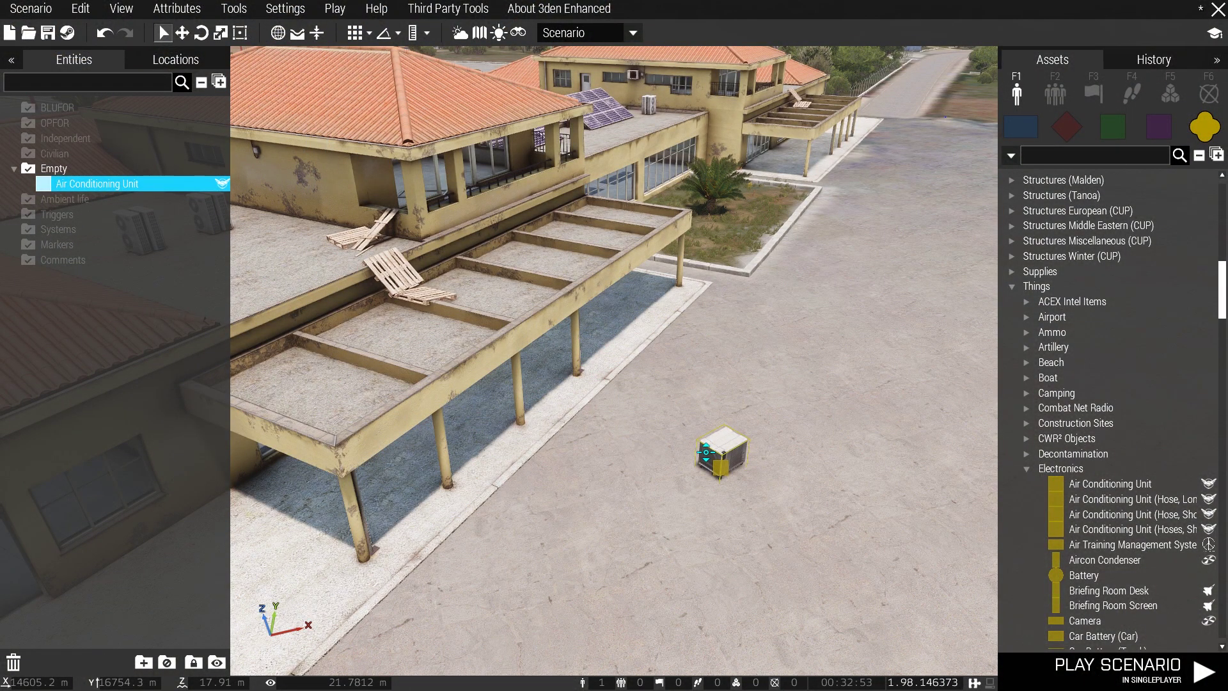
# - Move the air conditioning unit from the open pavement to the ground beneath the building's canopy
pyautogui.click(692, 499)
pyautogui.press('a')
pyautogui.press('w')
pyautogui.moveTo(727, 465); pyautogui.dragTo(679, 566)
pyautogui.press('s')
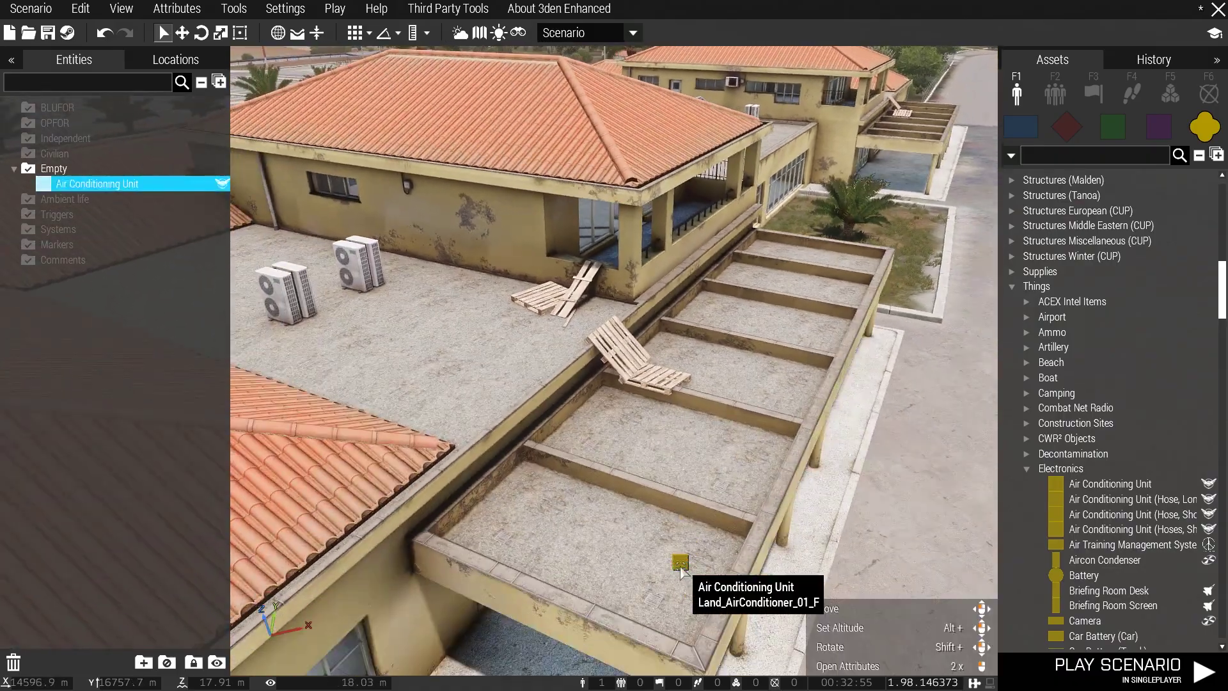
# - Adjust the air conditioning unit's ground position beneath the canopy bay next to the wooden pallets
pyautogui.moveTo(680, 565); pyautogui.dragTo(556, 584, button='right')
pyautogui.press('d')
pyautogui.press('z')
pyautogui.press('w')
pyautogui.press('q')
pyautogui.moveTo(673, 522); pyautogui.dragTo(654, 517, button='right')
pyautogui.press('s')
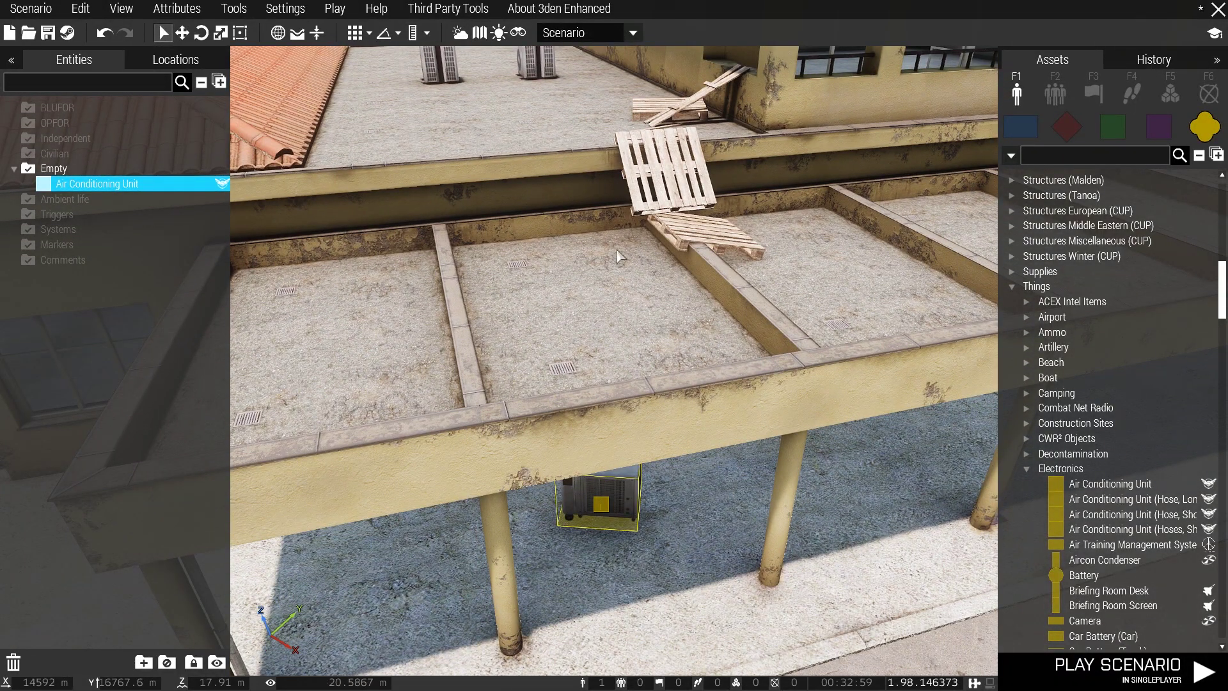
pyautogui.press('s')
pyautogui.moveTo(568, 482); pyautogui.dragTo(605, 459, button='right')
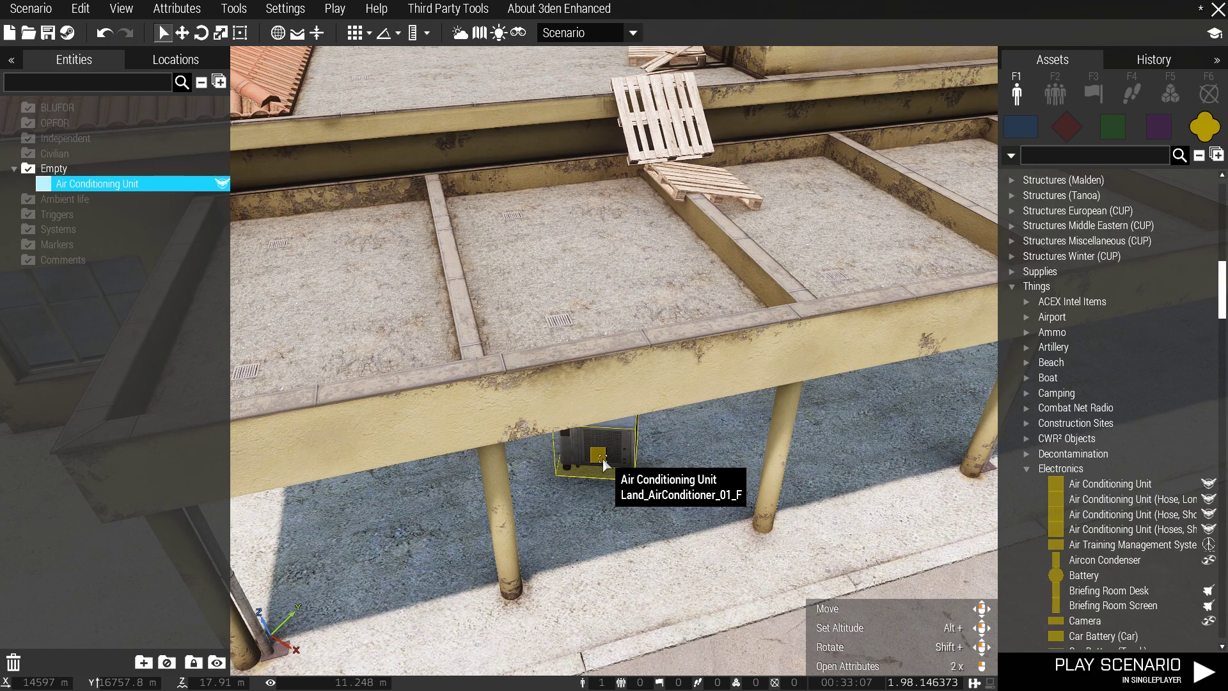
pyautogui.moveTo(604, 458); pyautogui.dragTo(622, 468)
pyautogui.moveTo(622, 469); pyautogui.dragTo(719, 543, button='right')
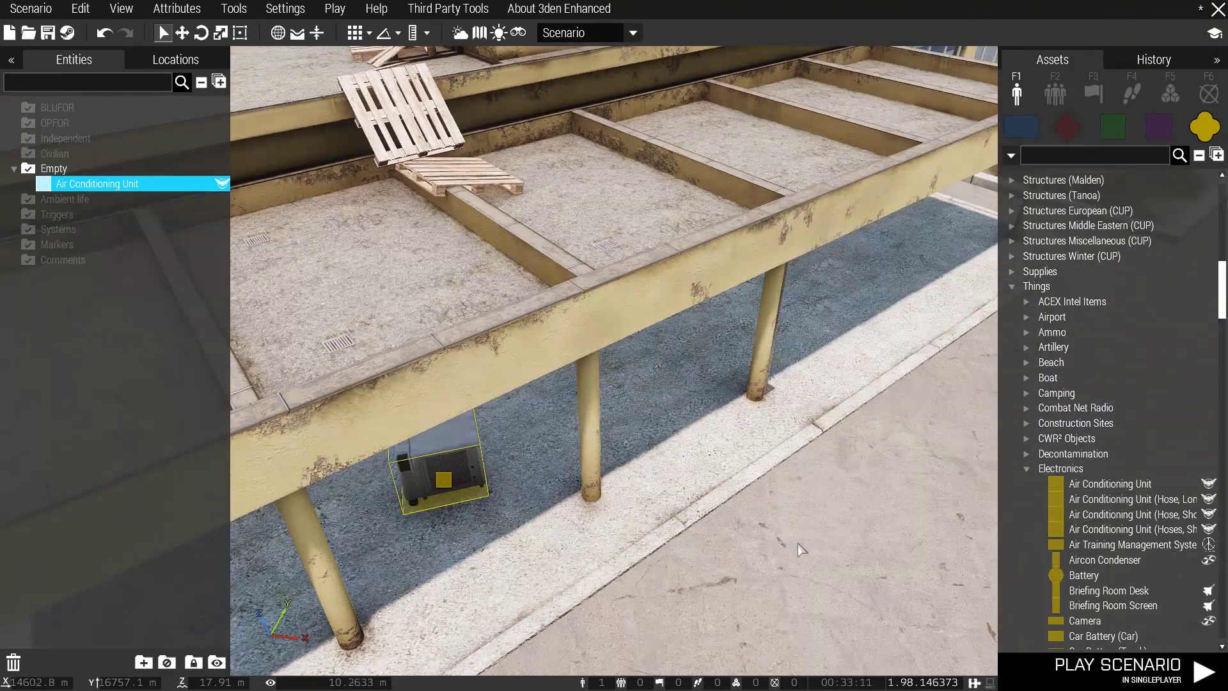
# - Raise the air conditioning unit straight up through the canopy until it stands above the roof bay beside the pallets
pyautogui.moveTo(793, 549); pyautogui.dragTo(617, 539, button='right')
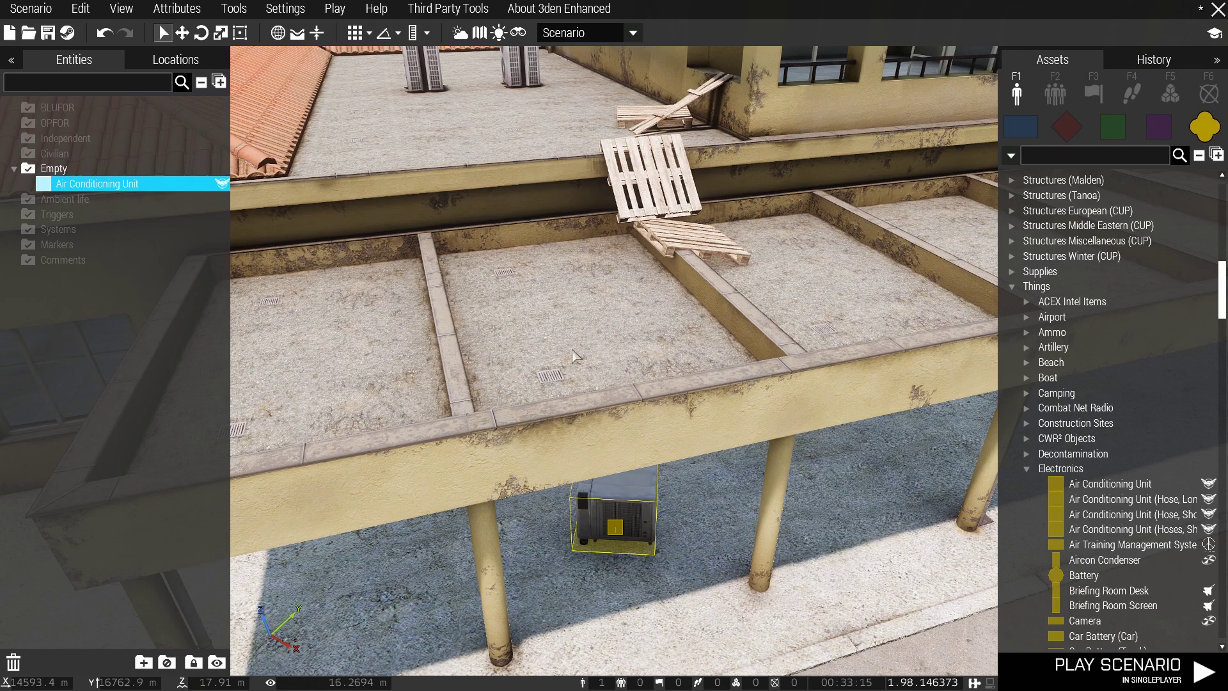
pyautogui.moveTo(615, 521); pyautogui.dragTo(624, 373)
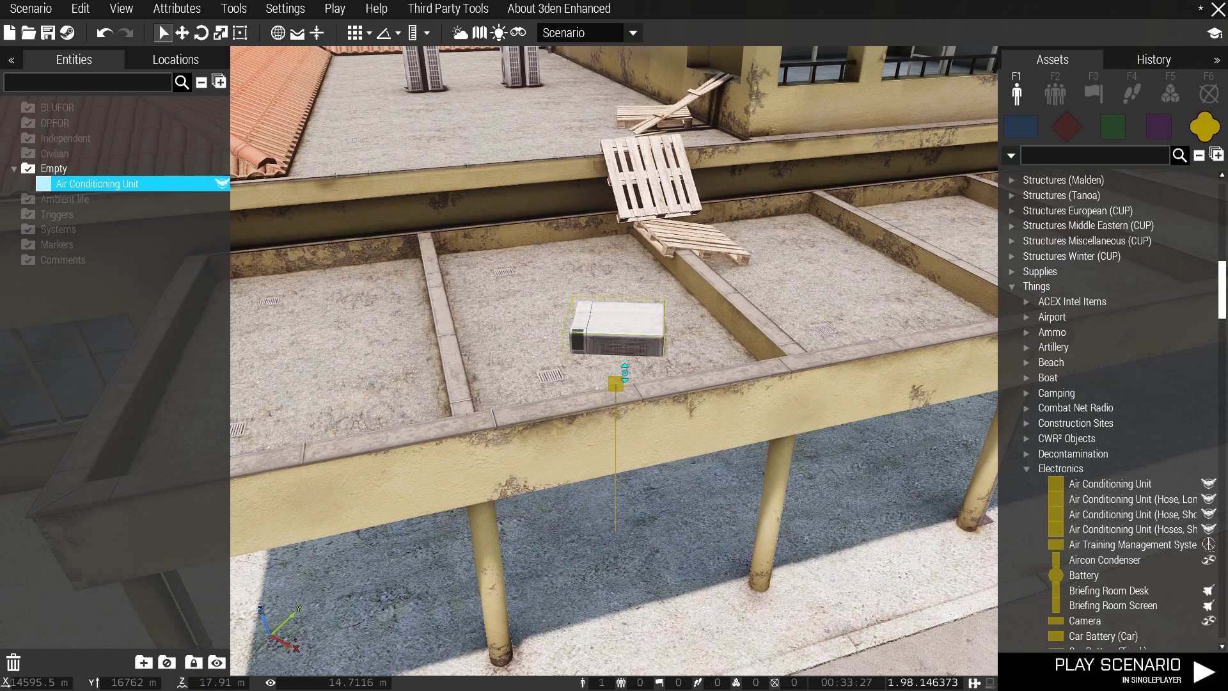
pyautogui.moveTo(625, 373); pyautogui.dragTo(625, 325)
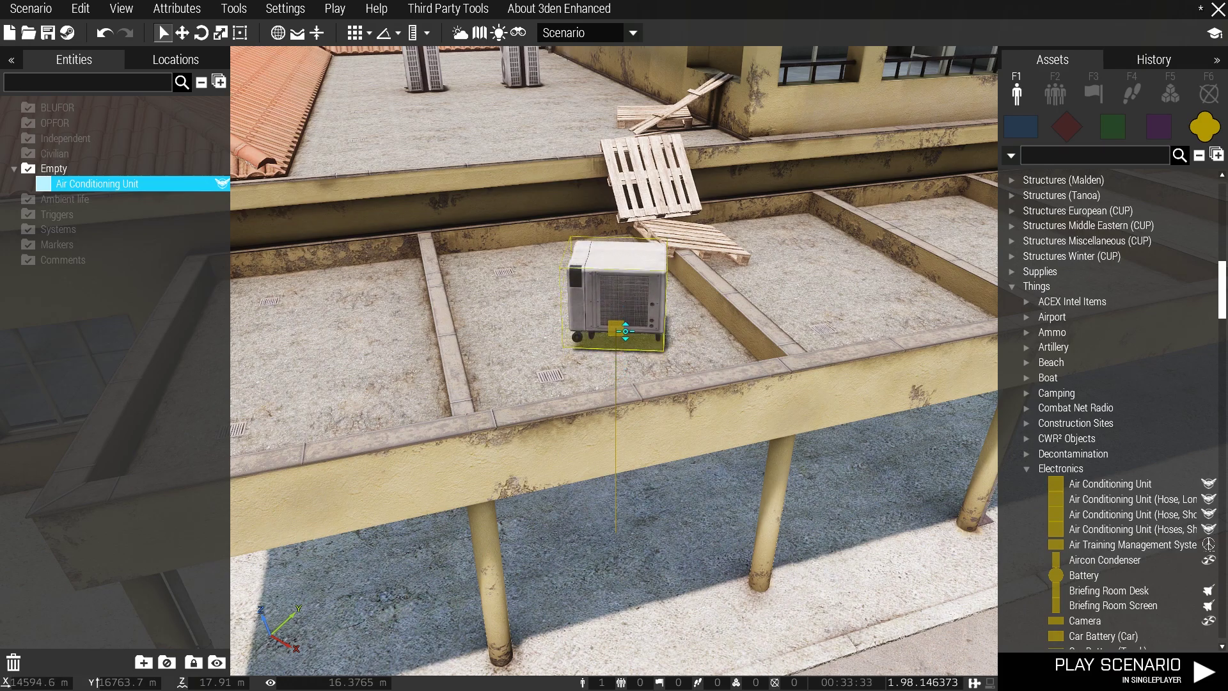
# - Toggle surface snapping and fine-tune the air conditioning unit's height so it rests on the canopy roof
pyautogui.click(322, 37)
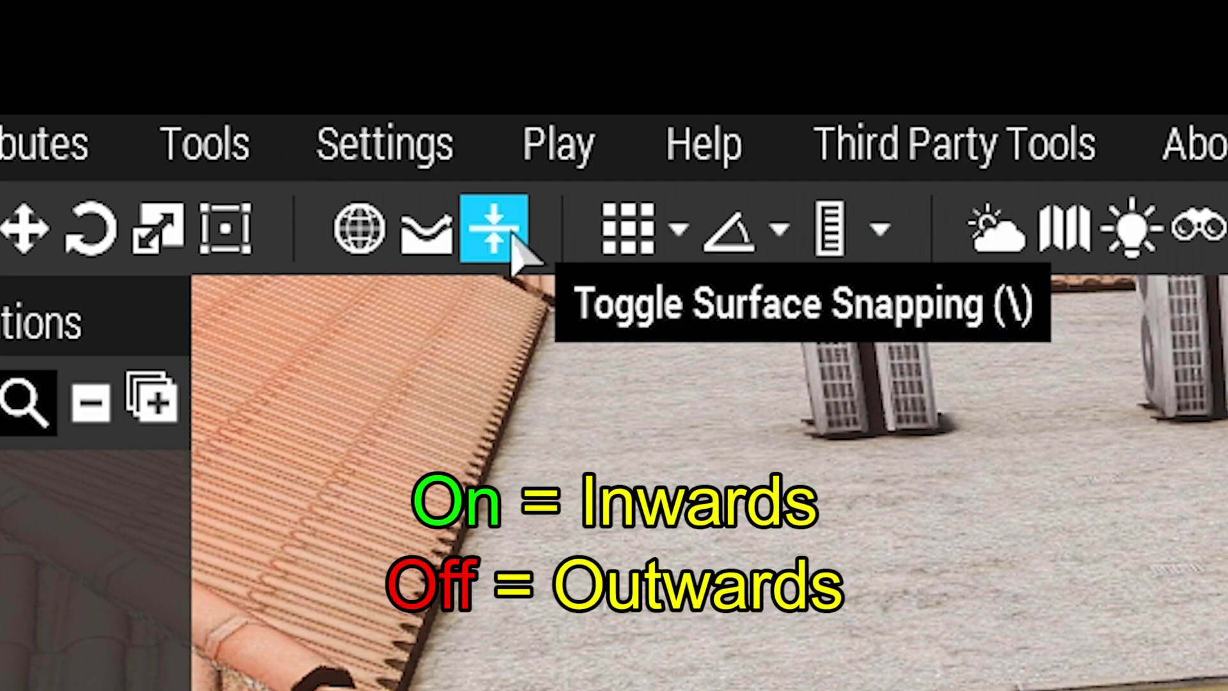
pyautogui.click(512, 234)
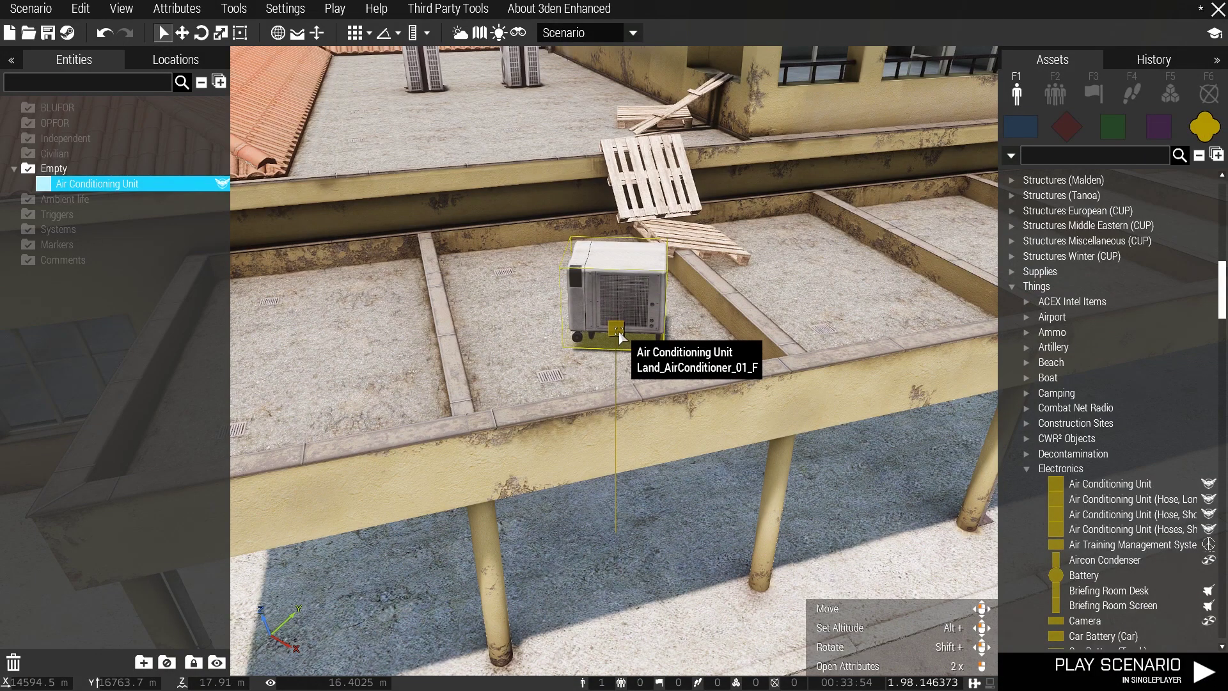
pyautogui.keyDown('alt'); pyautogui.moveTo(619, 337); pyautogui.dragTo(619, 363); pyautogui.keyUp('alt')
pyautogui.keyDown('alt'); pyautogui.moveTo(619, 361); pyautogui.dragTo(622, 348); pyautogui.keyUp('alt')
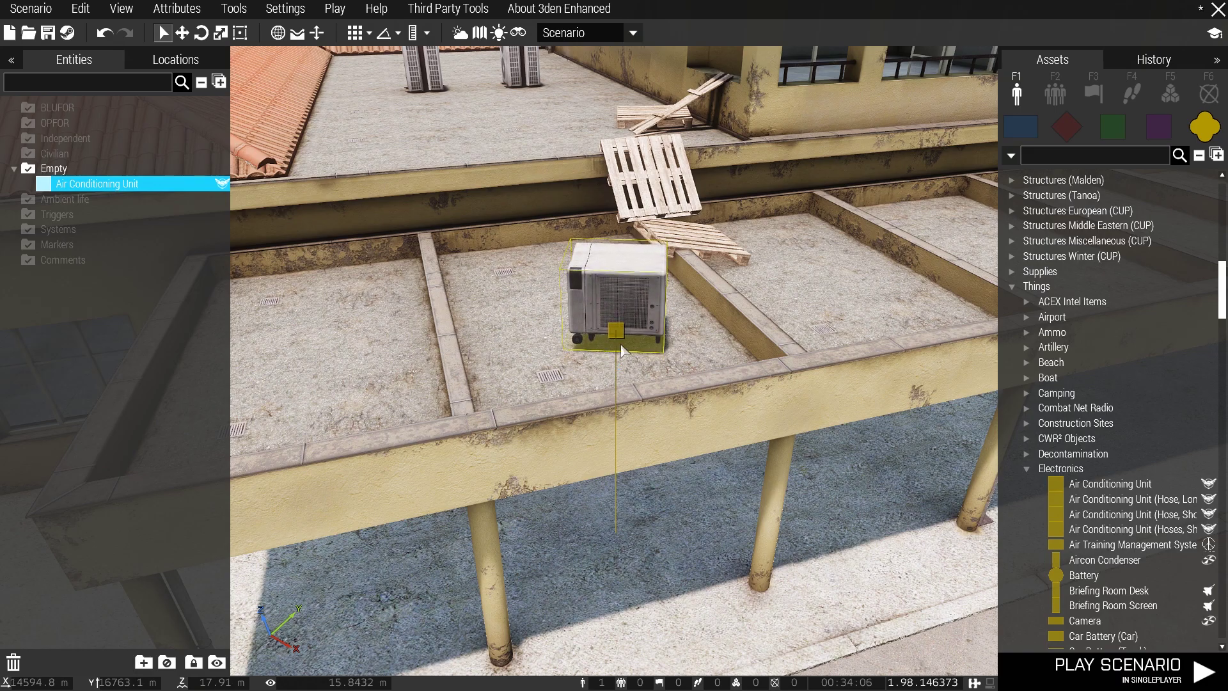